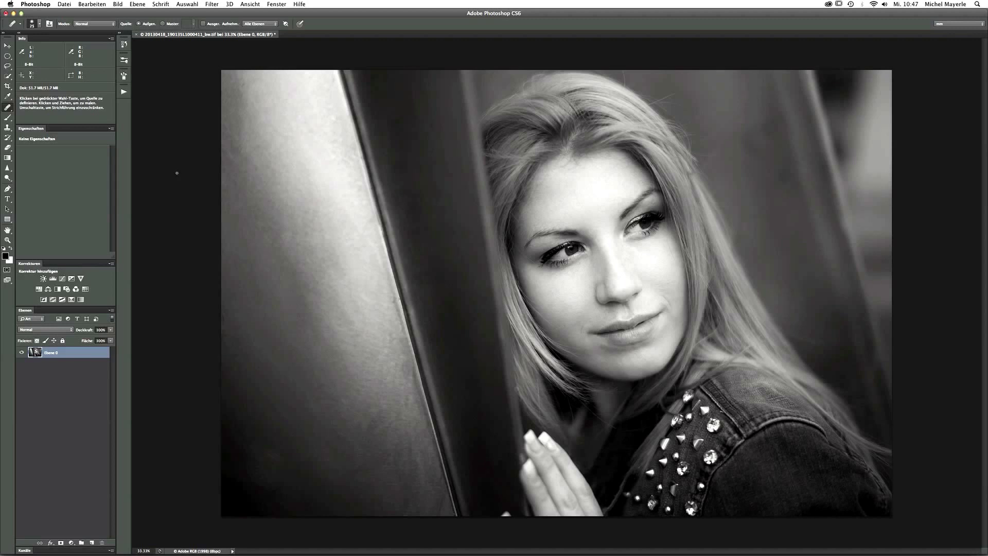
Convert layer Ebene 0 to a smart object via In Smartobjekt konvertieren
right_click(80, 356)
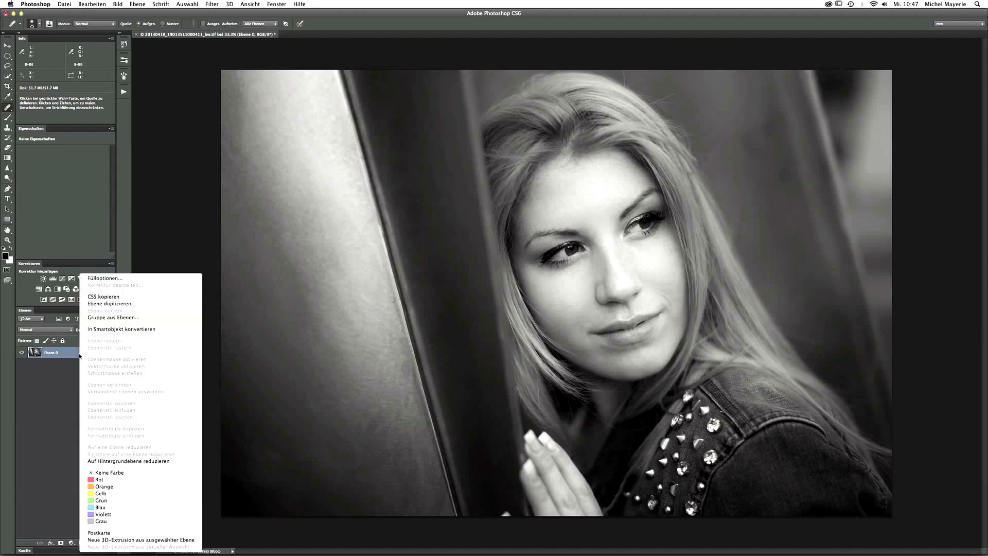
click(98, 328)
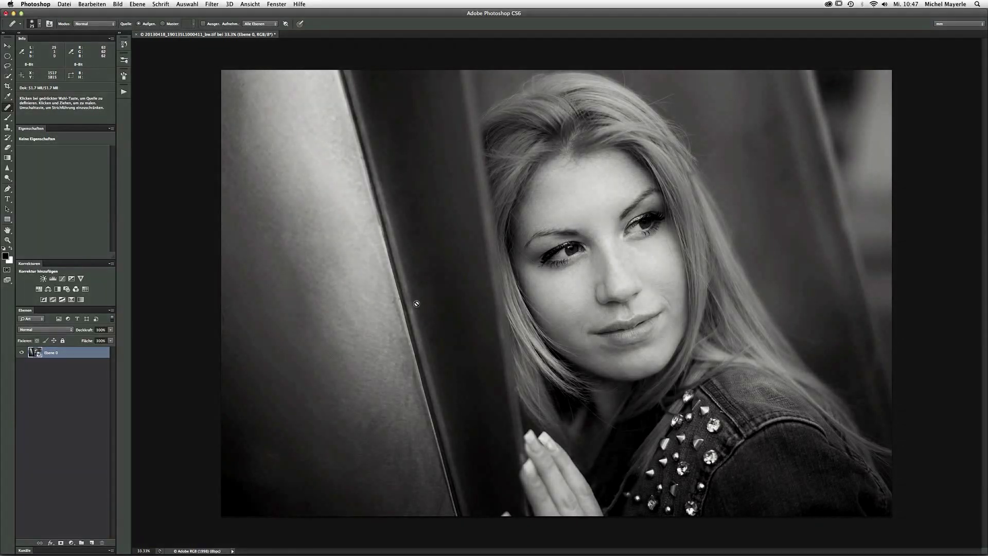
Start a Feld-Weichzeichnung, move its pin onto the dark pillar, and set blur to 35 px
click(212, 4)
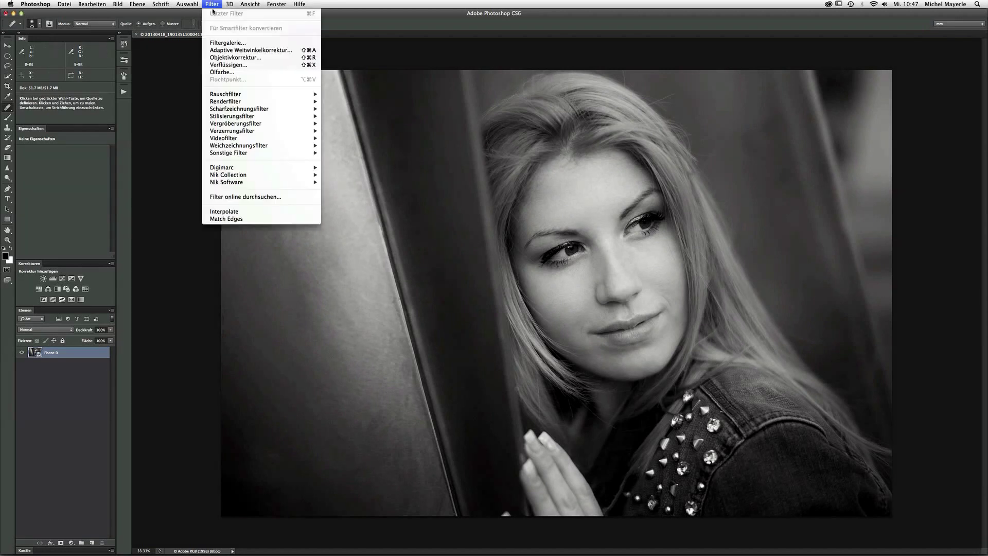
mouse_move(238, 145)
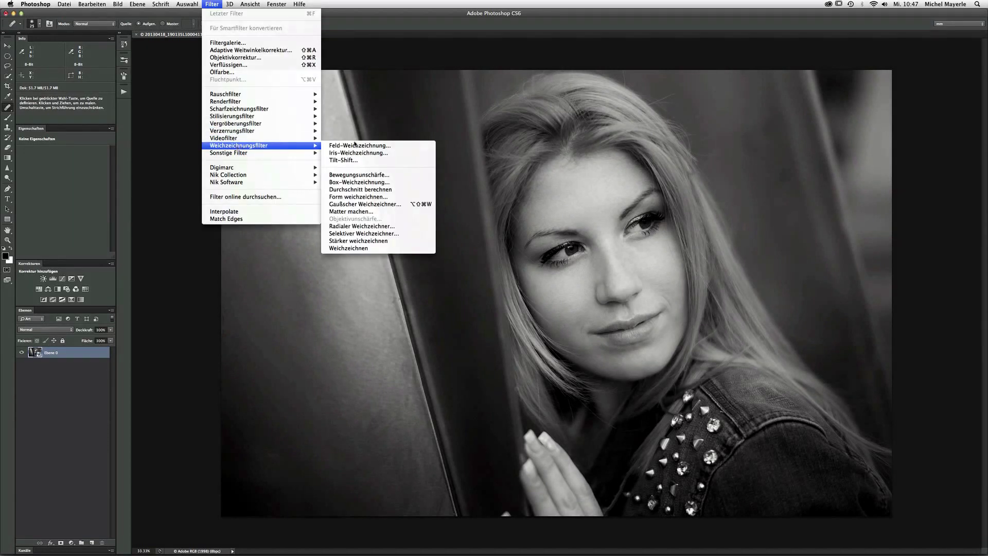
click(354, 146)
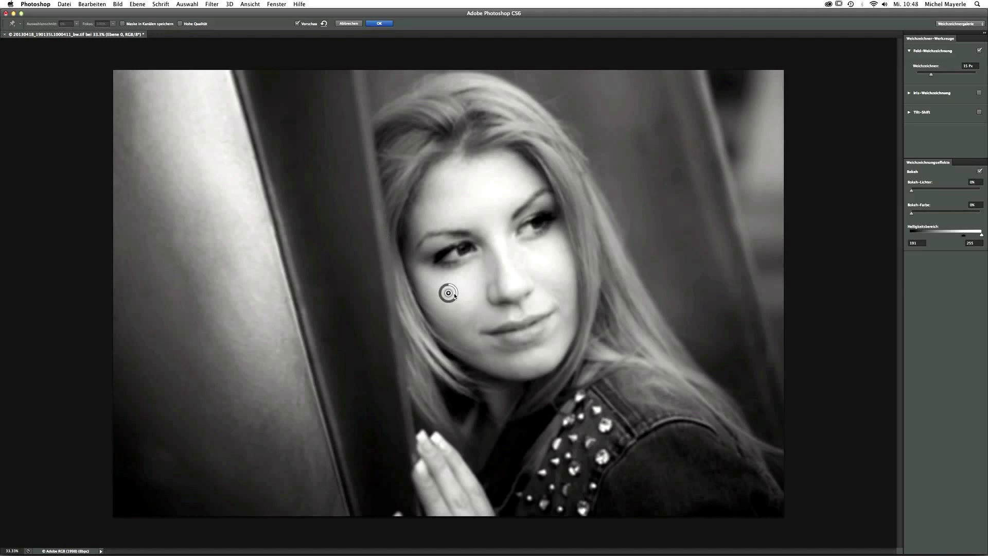
mouse_move(448, 292)
mouse_down()
mouse_move(325, 313)
mouse_move(314, 332)
mouse_up()
drag(319, 335, 308, 330)
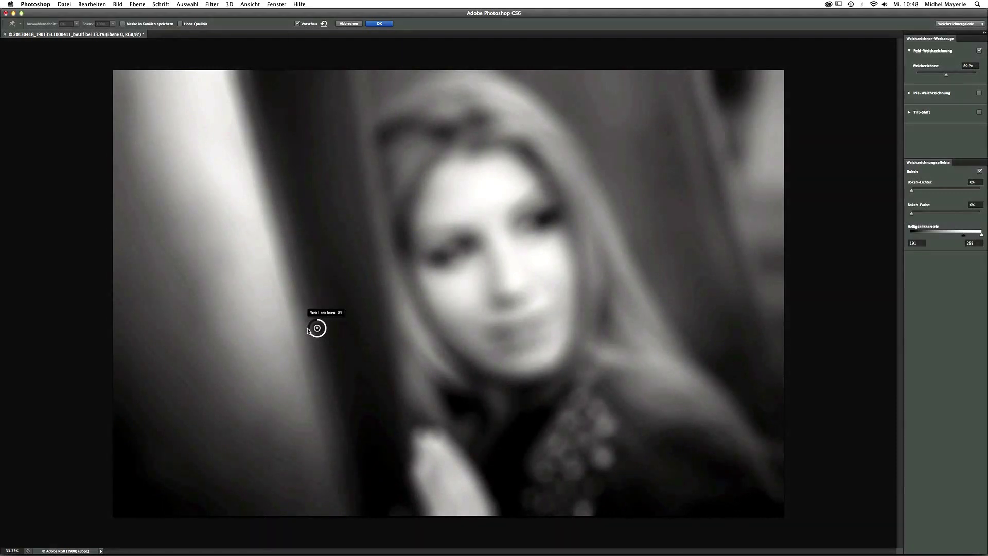
drag(308, 331, 315, 336)
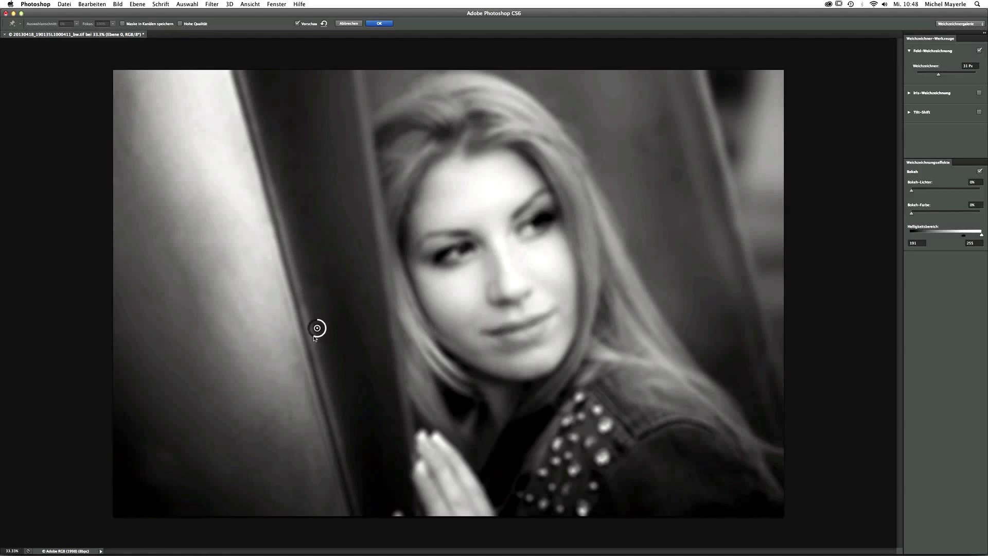
drag(314, 338, 313, 338)
Add blur pins on the hair and jacket, setting the jacket pin's blur to 0 px
click(448, 125)
drag(931, 74, 930, 74)
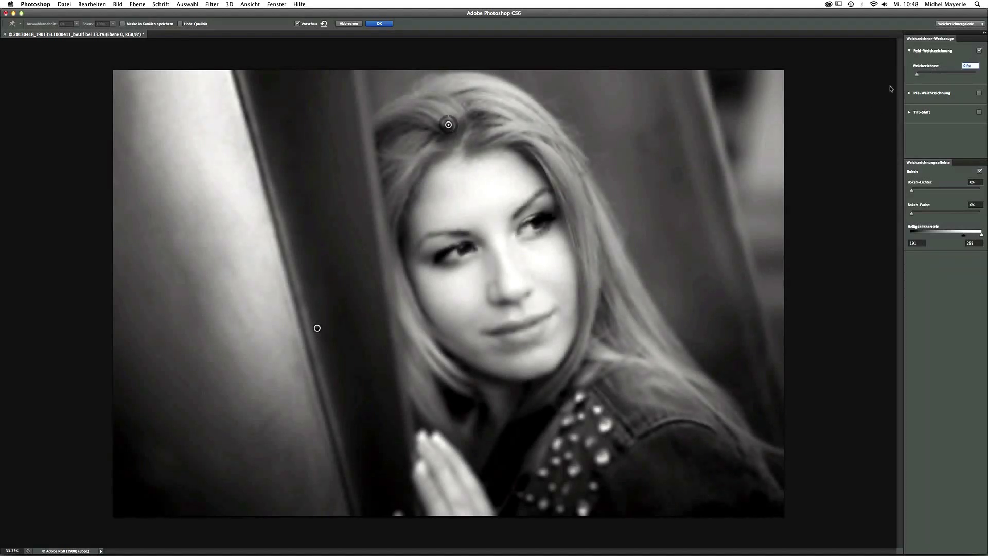
click(577, 438)
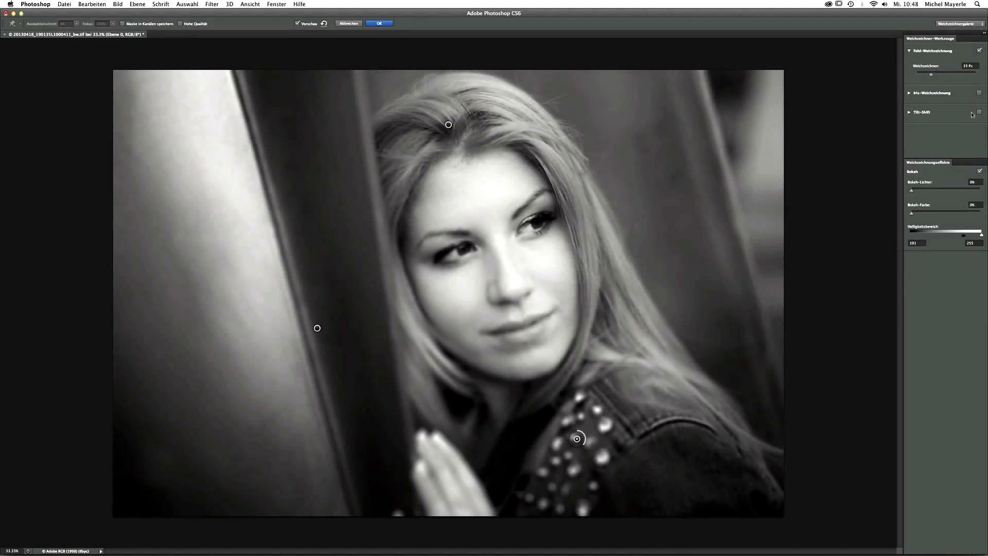
drag(931, 74, 904, 76)
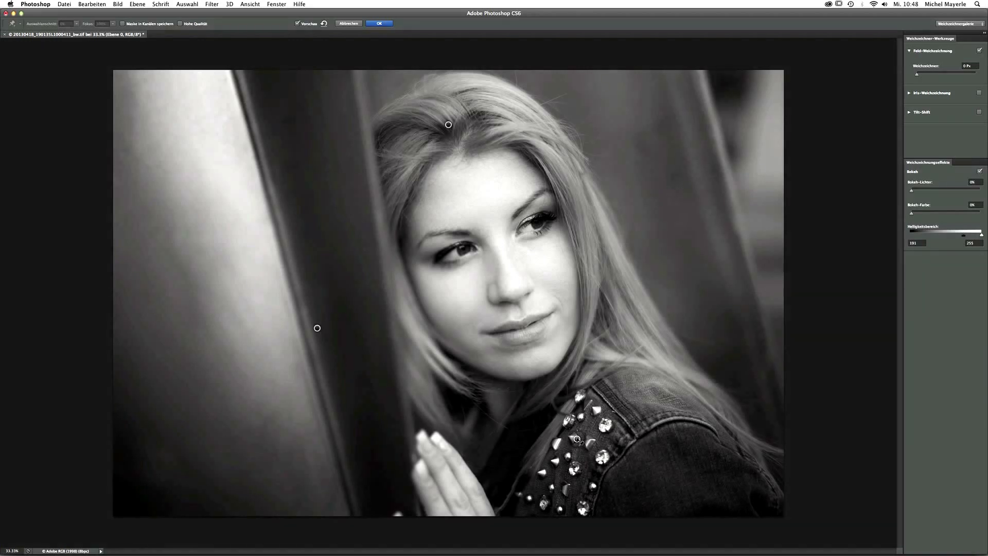
Delete the jacket pin and move the hair's zero-blur pin down toward the forehead
key(Delete)
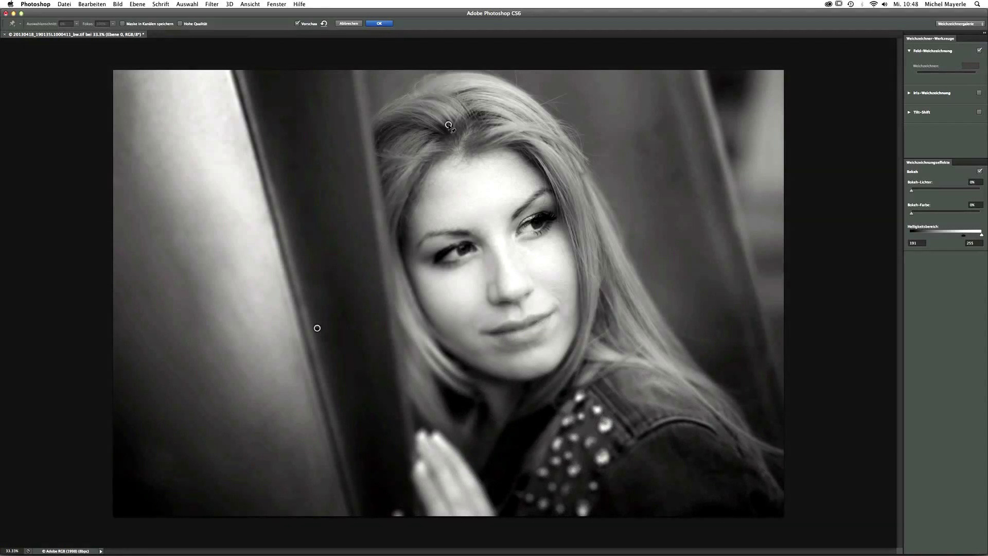
click(449, 125)
mouse_move(449, 125)
mouse_down()
mouse_move(414, 194)
mouse_move(385, 304)
mouse_up()
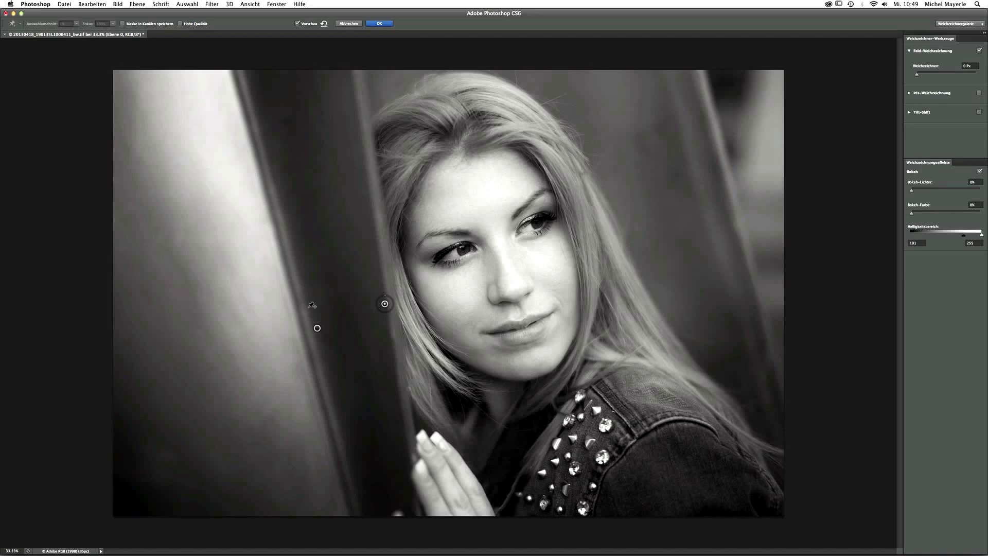
Select the pillar pin, then the zero-blur face pin, and preview the blur mask with M
click(317, 328)
click(385, 304)
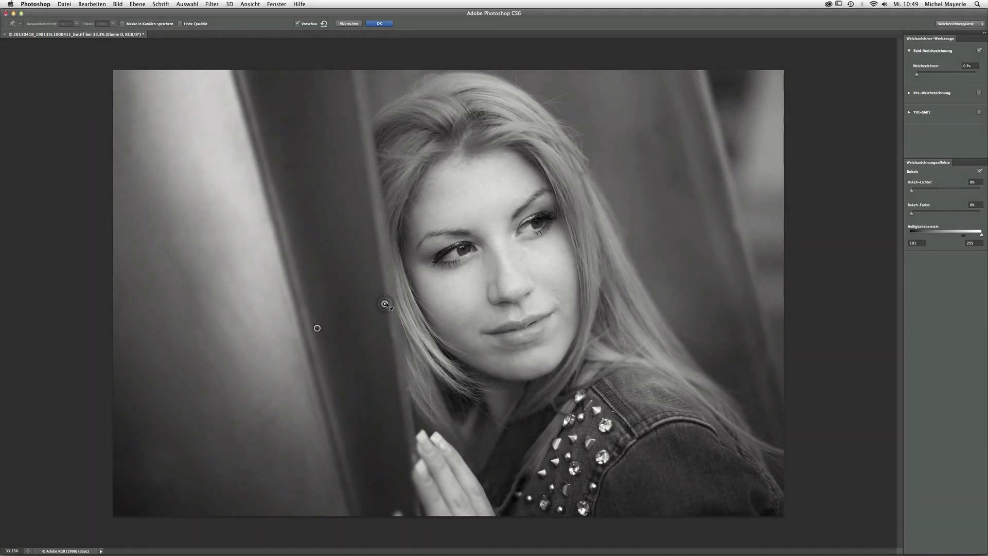
key(m)
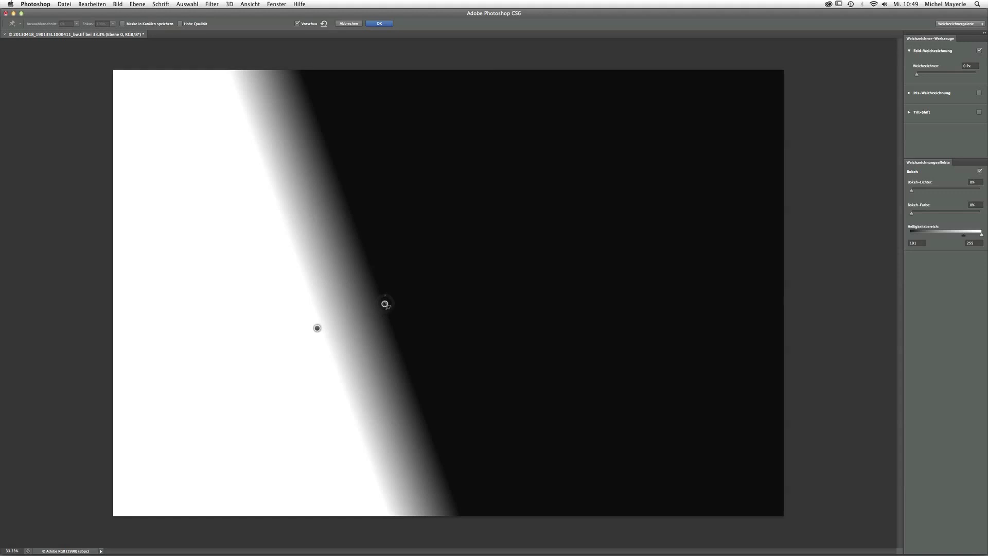
Return the zero pin's blur to near 0 px, move it to the pillar's right edge, and check the mask
mouse_move(385, 296)
mouse_down()
mouse_move(455, 303)
mouse_move(384, 291)
mouse_move(456, 273)
mouse_move(466, 291)
mouse_up()
drag(428, 353, 443, 311)
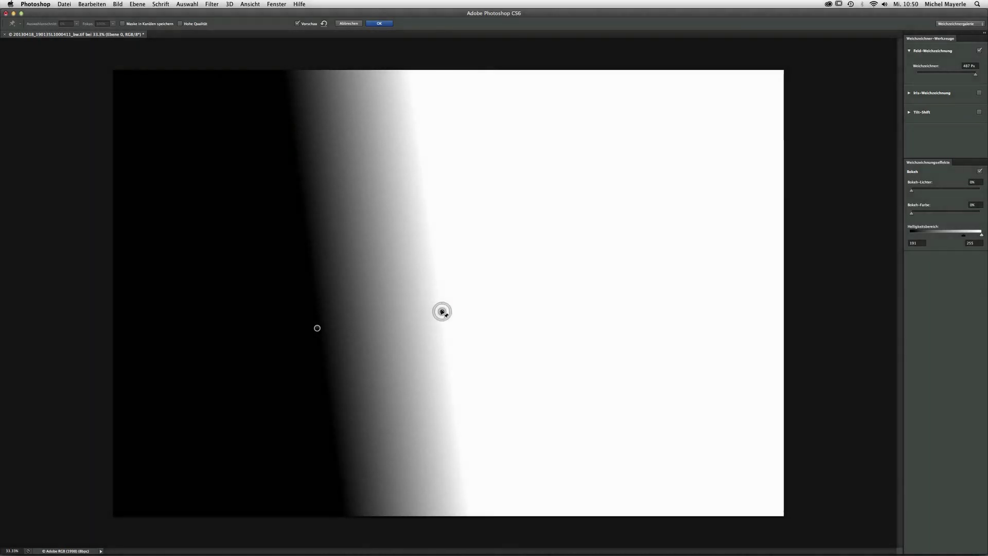
mouse_move(435, 311)
mouse_down()
mouse_move(452, 297)
mouse_move(442, 297)
mouse_up()
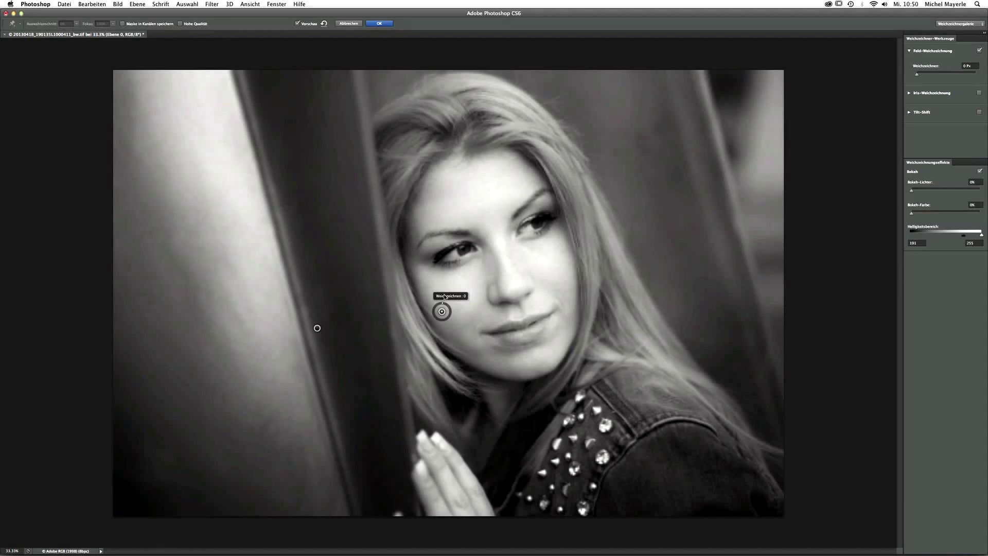
click(317, 329)
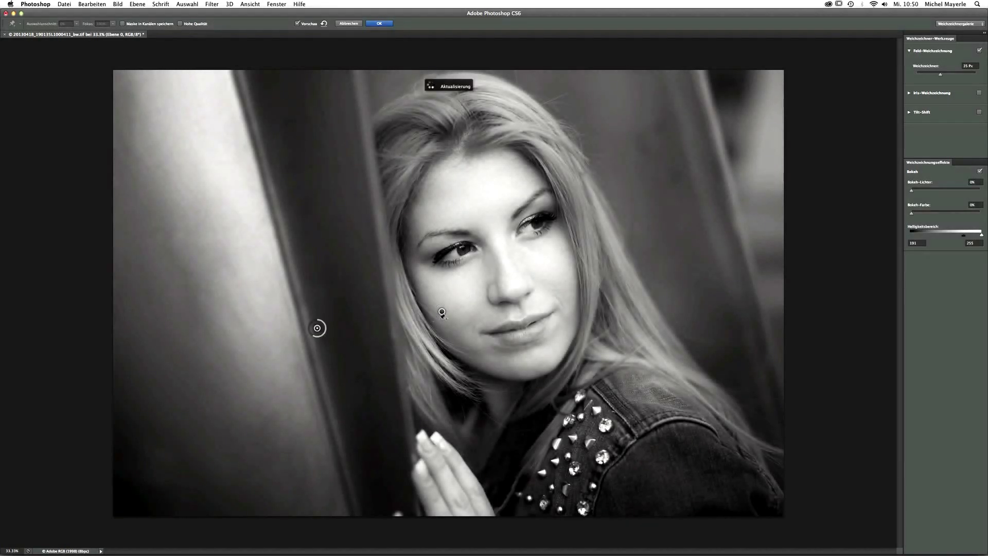
drag(442, 312, 372, 307)
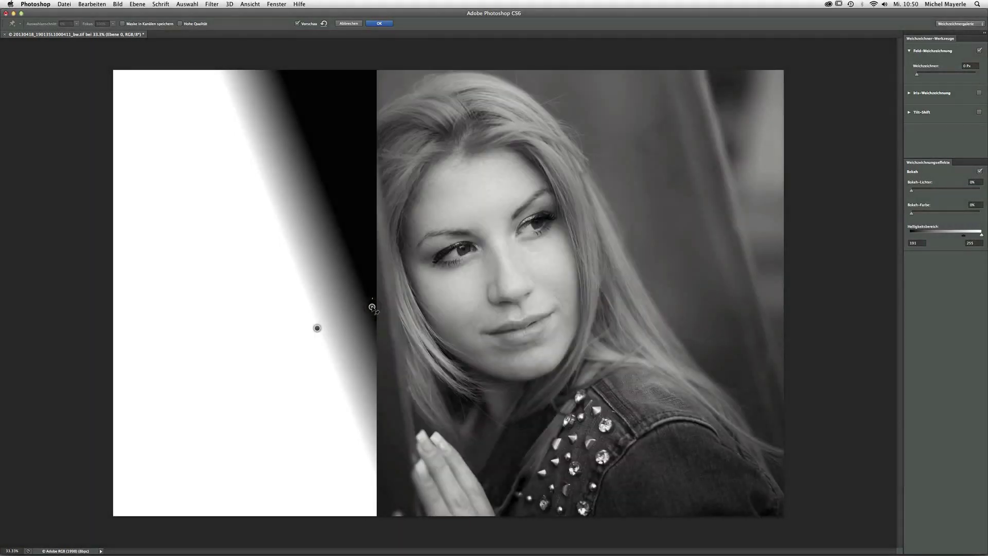
key(m)
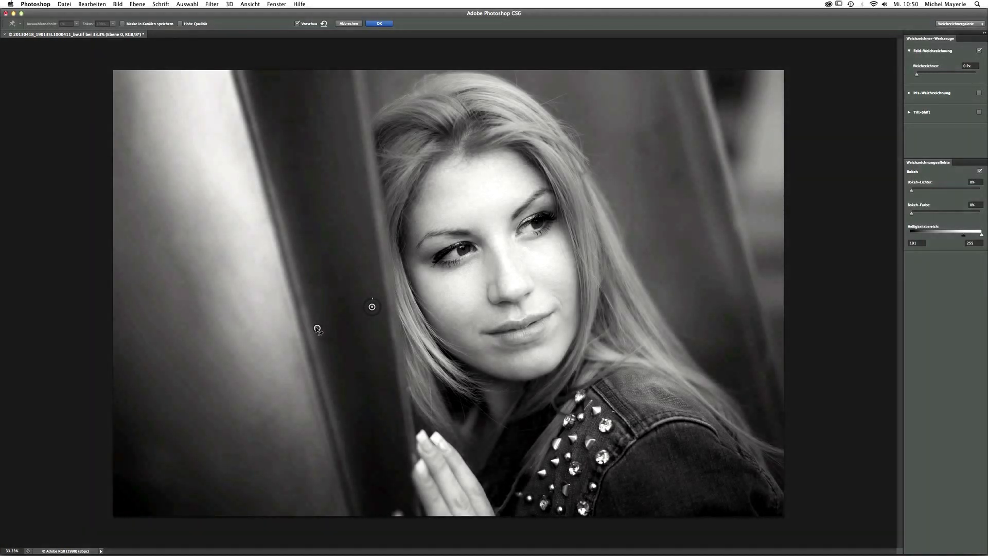
Toggle the pillar pin's mask preview and enable Maske in Kanälen speichern
click(317, 328)
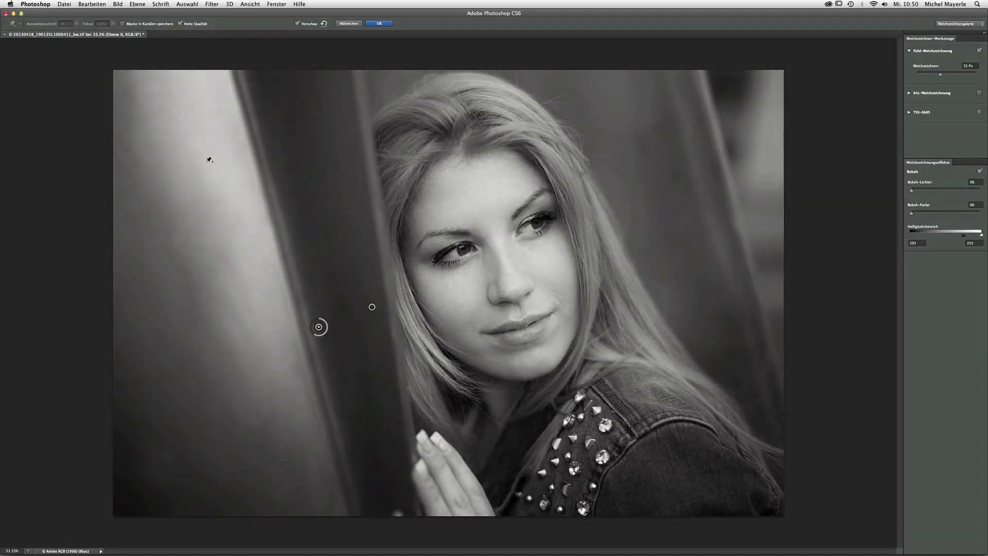
key(m)
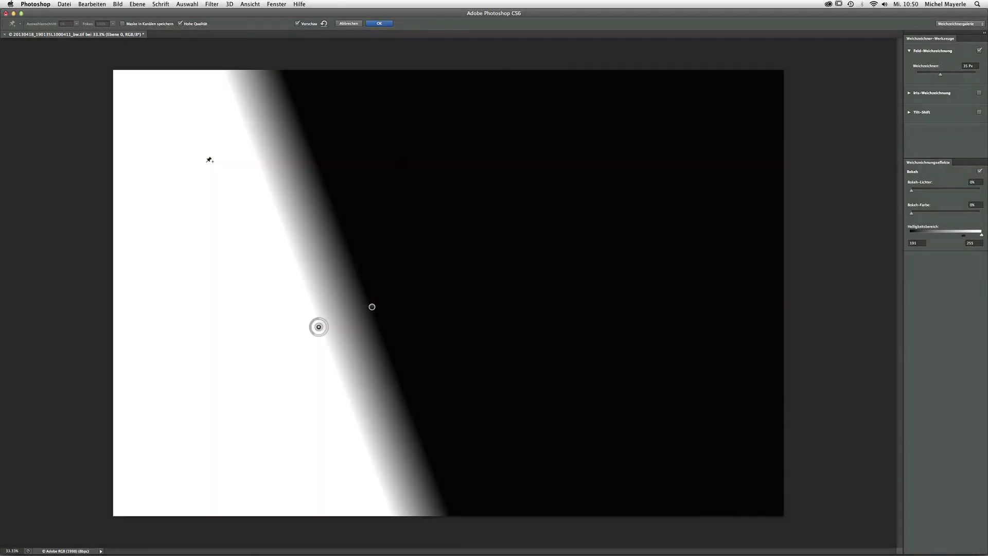
key(m)
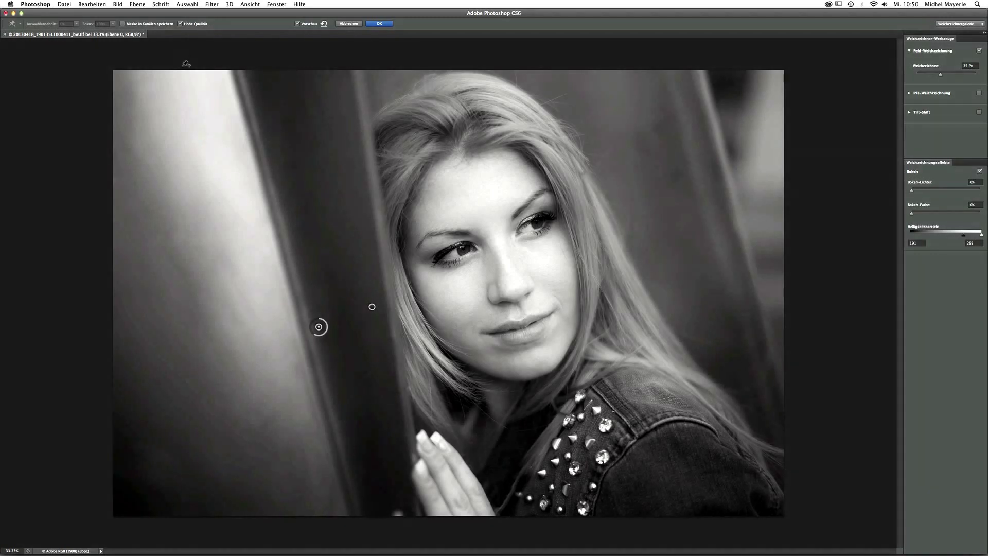
click(123, 24)
Apply the Field Blur with OK, then toggle the Smartfilter visibility off and on to compare
click(379, 24)
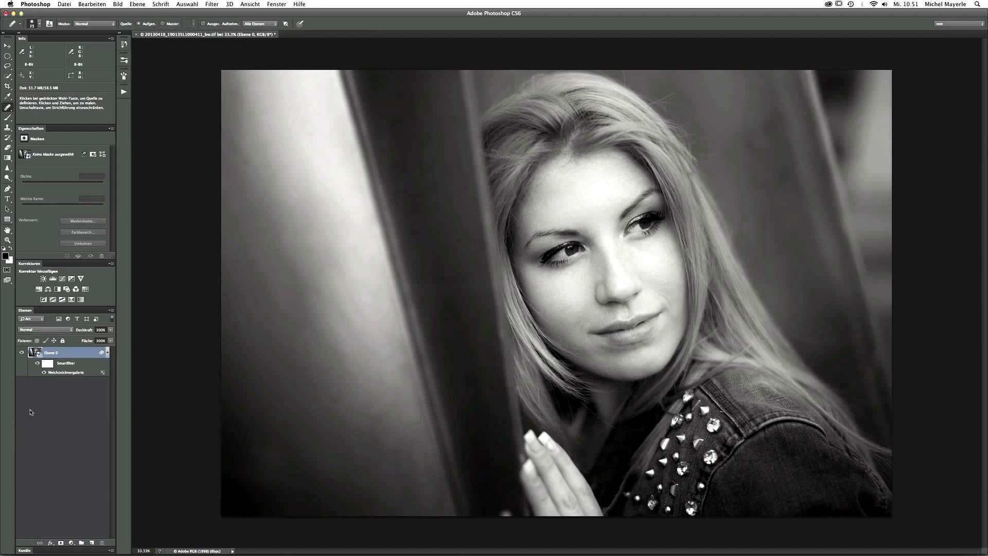
click(38, 363)
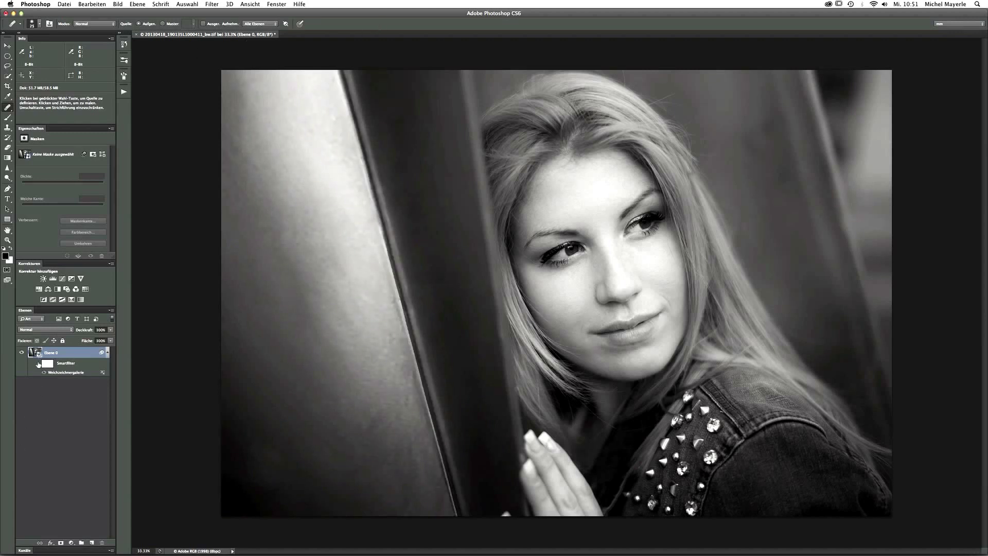
click(38, 363)
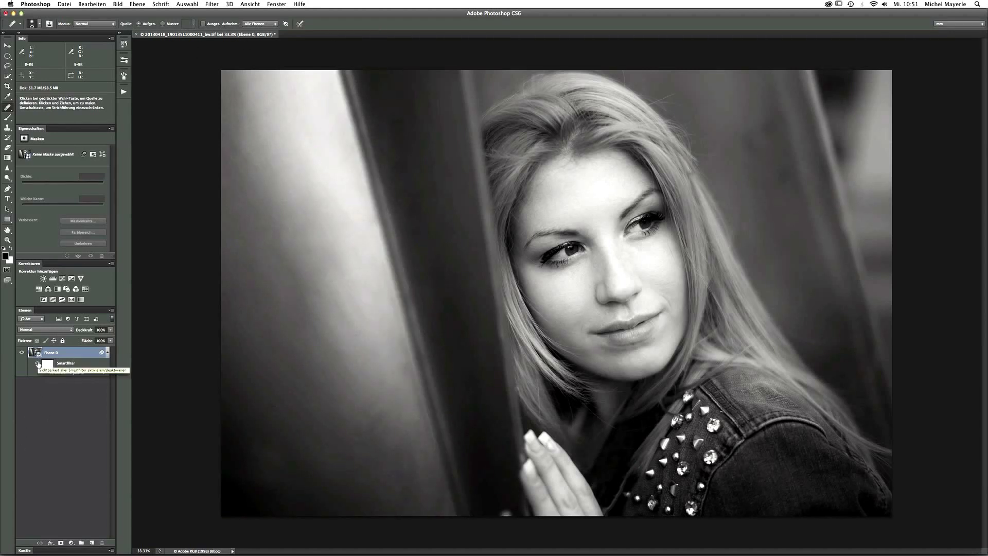